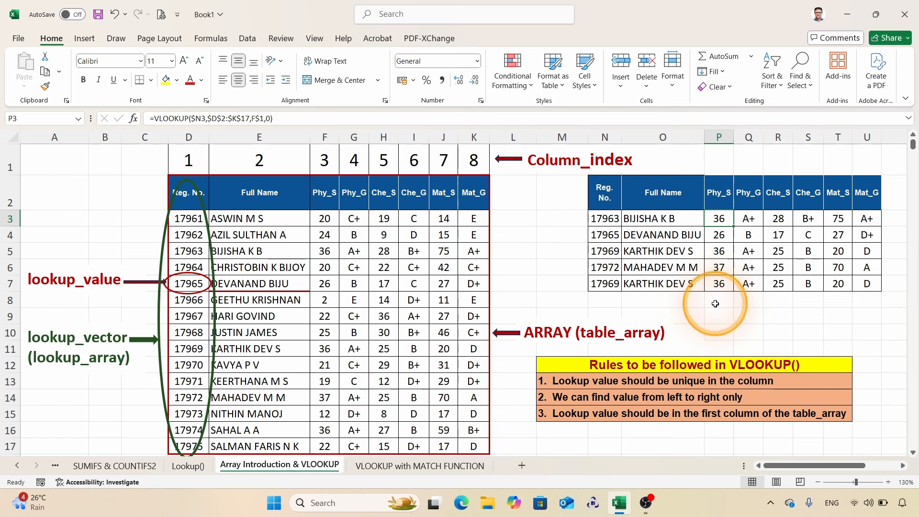
Begin a MATCH formula in cell P8 with the Phy_S header in P2 as the lookup value
text(=)
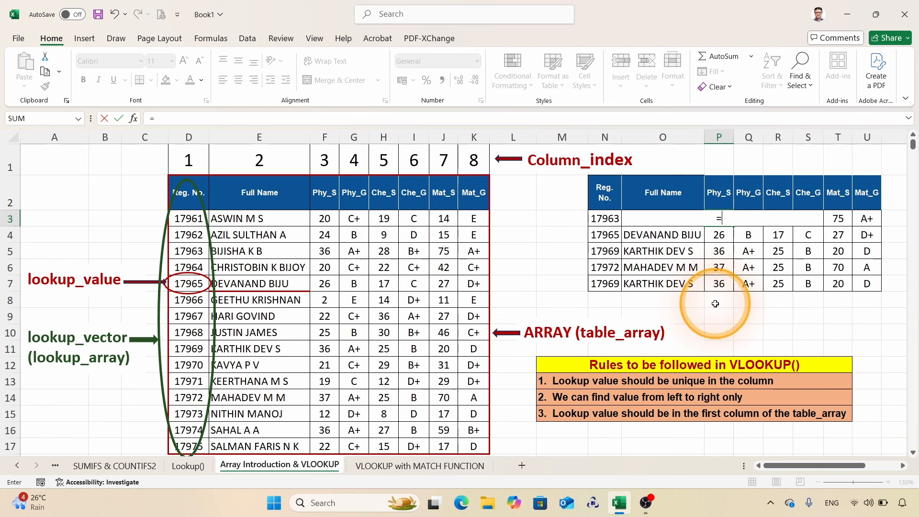
key(Escape)
click(715, 304)
text(=mat)
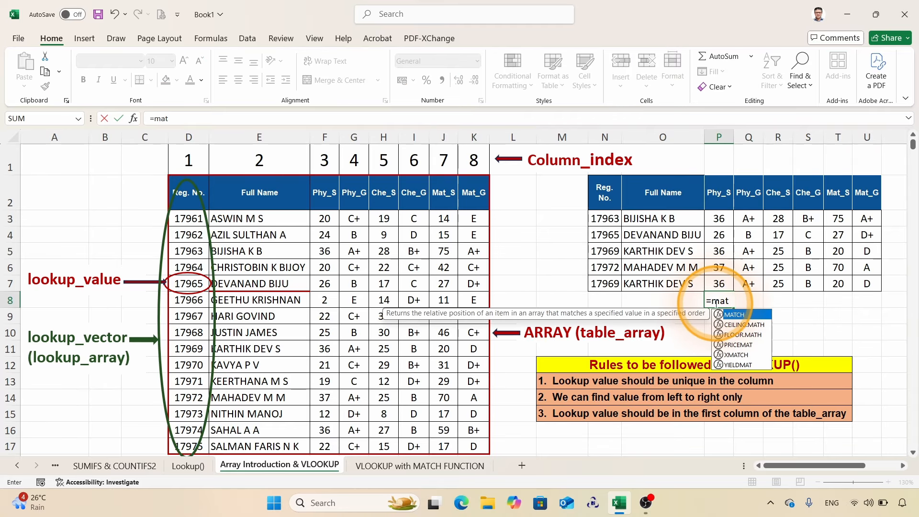
key(Tab)
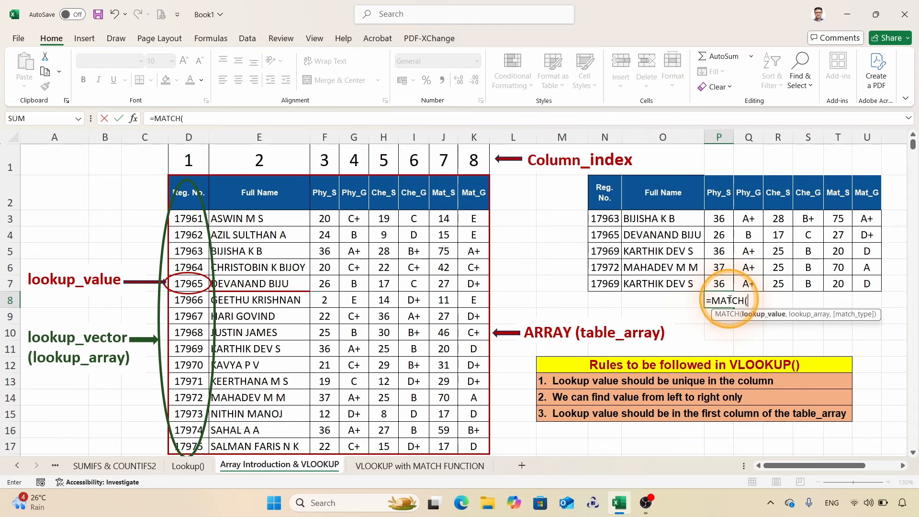
key(super+plus)
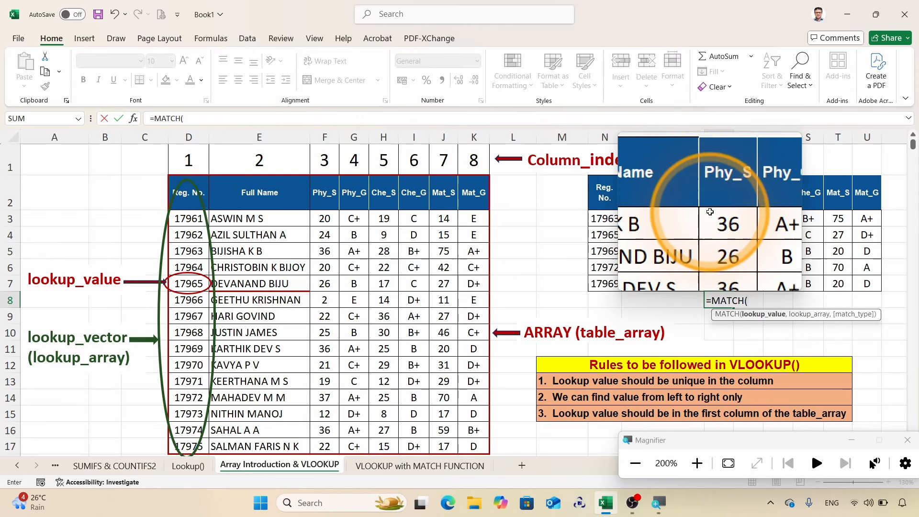
click(718, 194)
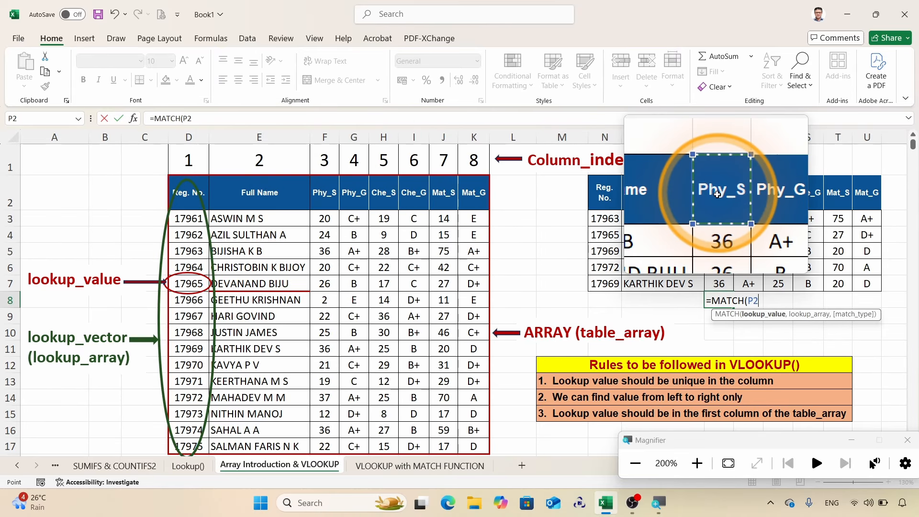
text(,)
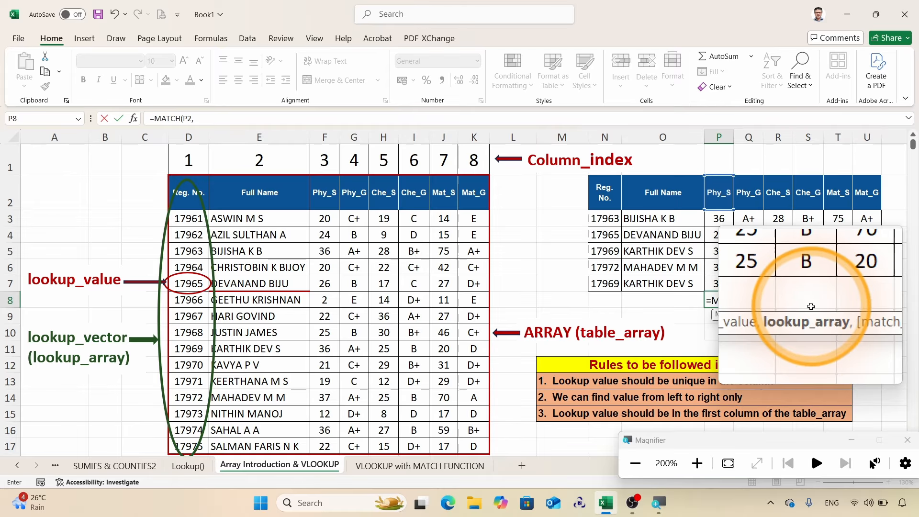
Complete the MATCH formula with header row D2:K2 as the lookup array and 0 (exact match) as the match type
scroll(734, 262, down, 1)
key(super+Escape)
scroll(735, 262, up, 1)
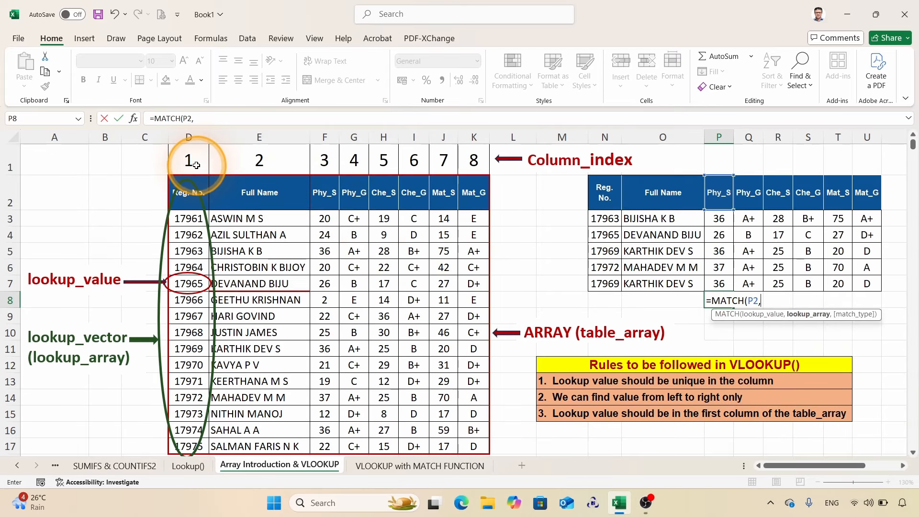
click(209, 192)
drag(209, 192, 462, 195)
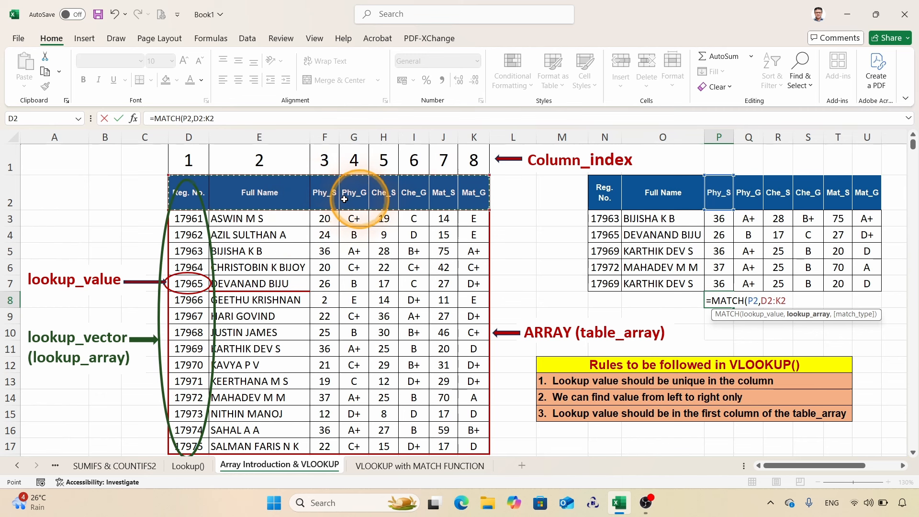
text(,)
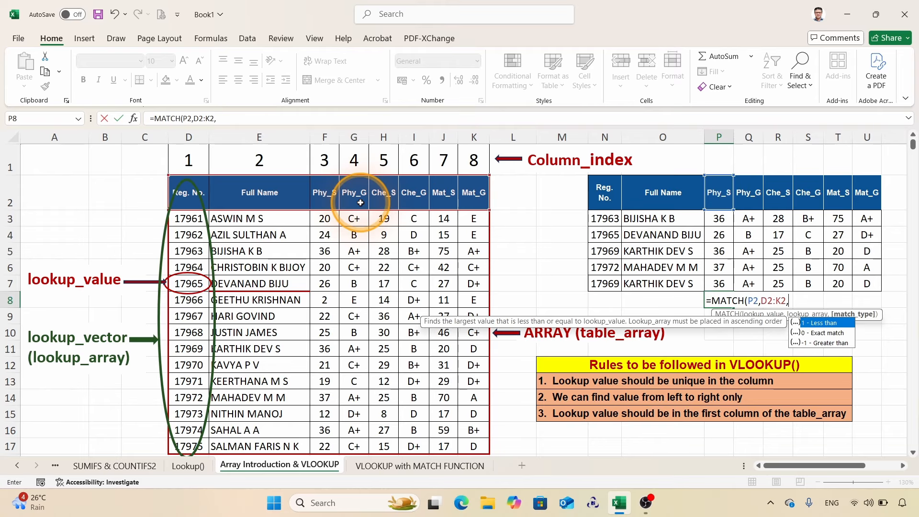
double_click(821, 335)
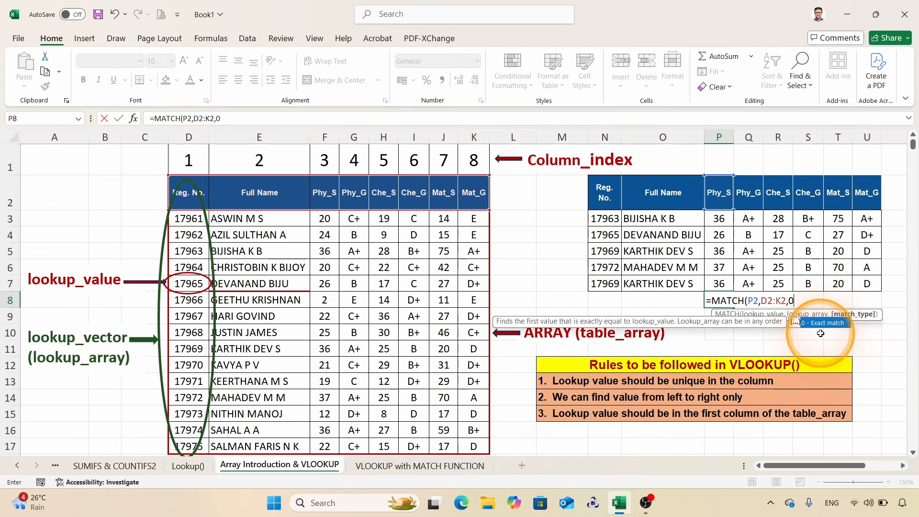
key(Return)
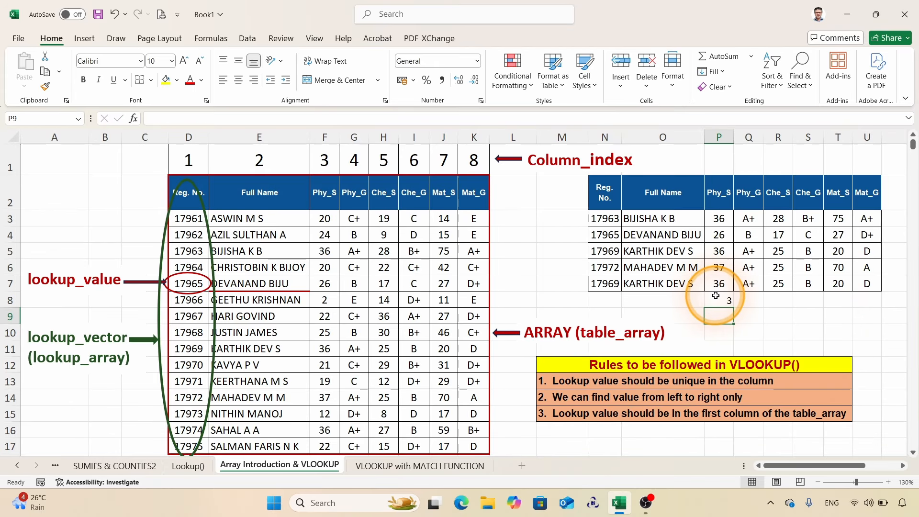
key(super+plus)
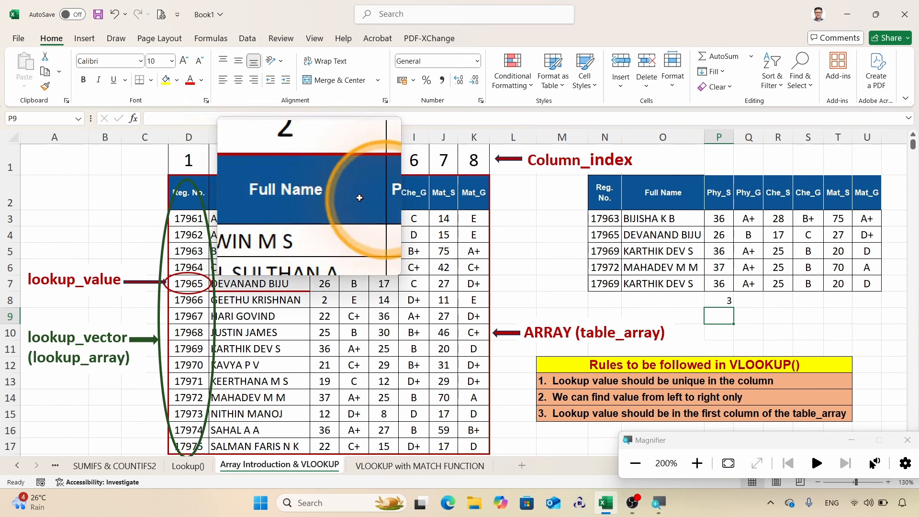
key(super+Escape)
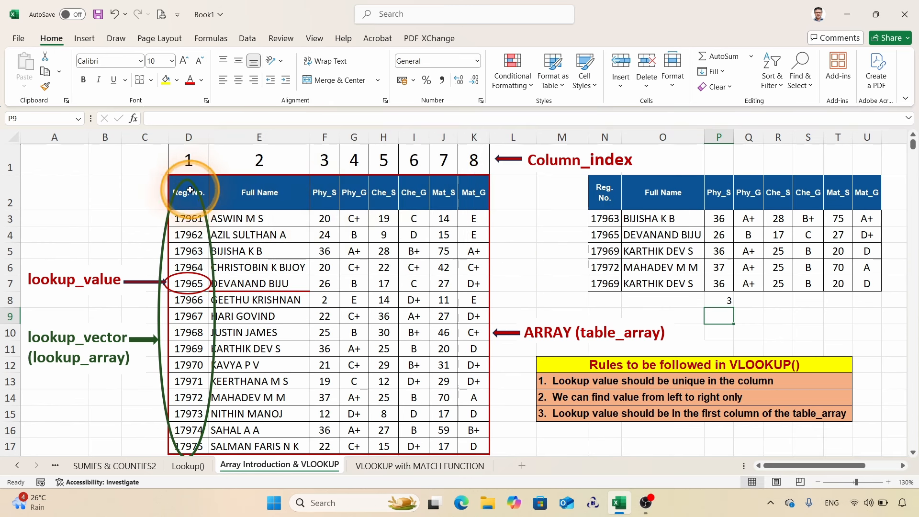
click(725, 302)
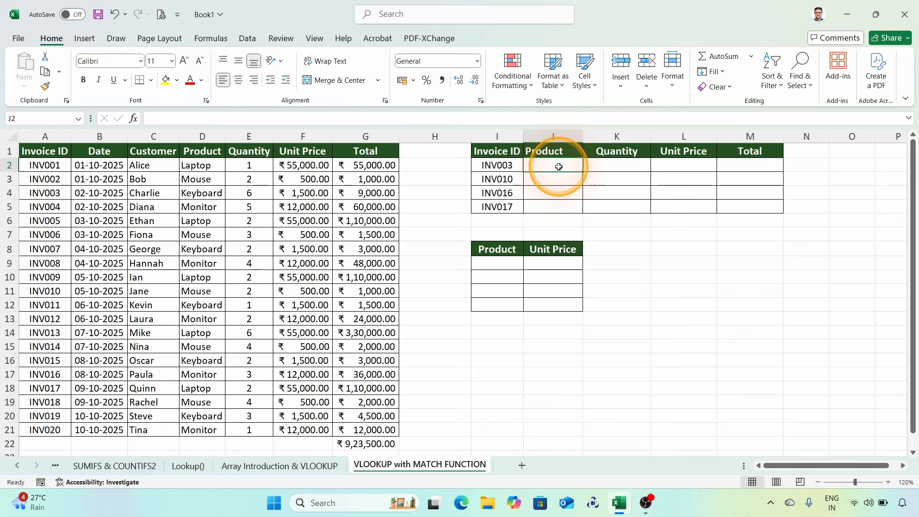
In J2 of the VLOOKUP with MATCH FUNCTION sheet, begin a VLOOKUP with lookup value $I2 and table array $A$1:$G$21
mouse_move(559, 167)
mouse_down()
mouse_move(564, 209)
mouse_move(749, 206)
mouse_up()
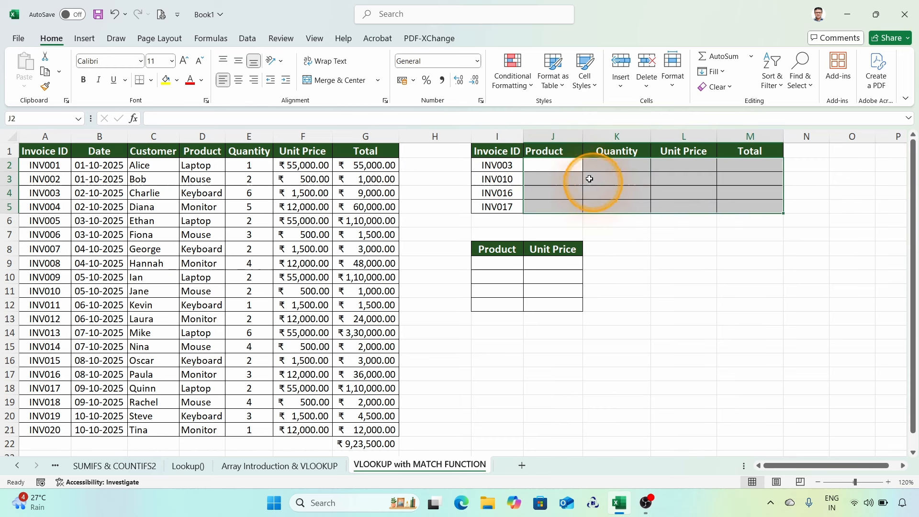
click(559, 165)
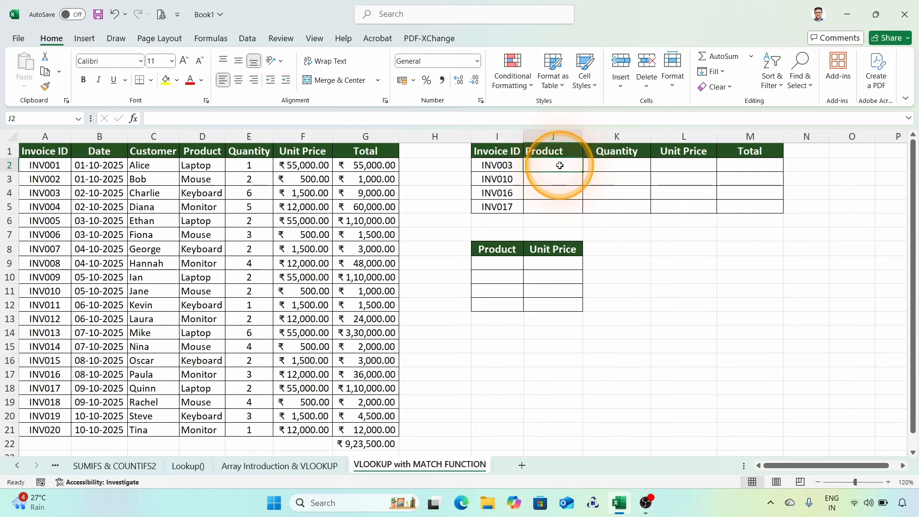
text(=vl)
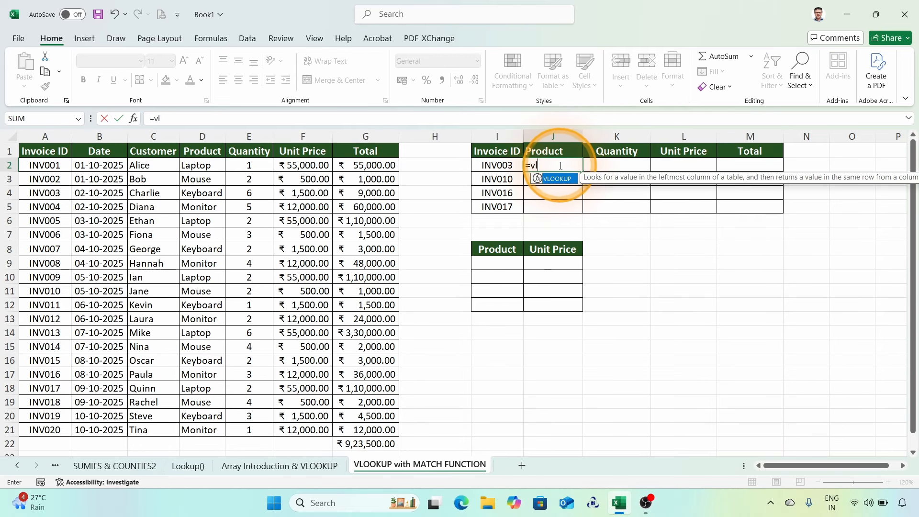
key(Tab)
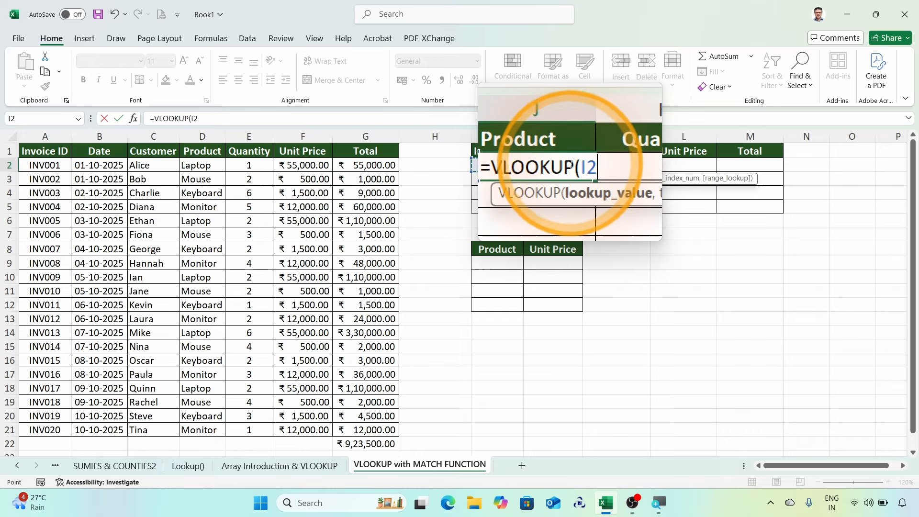
key(F4)
key(F4)
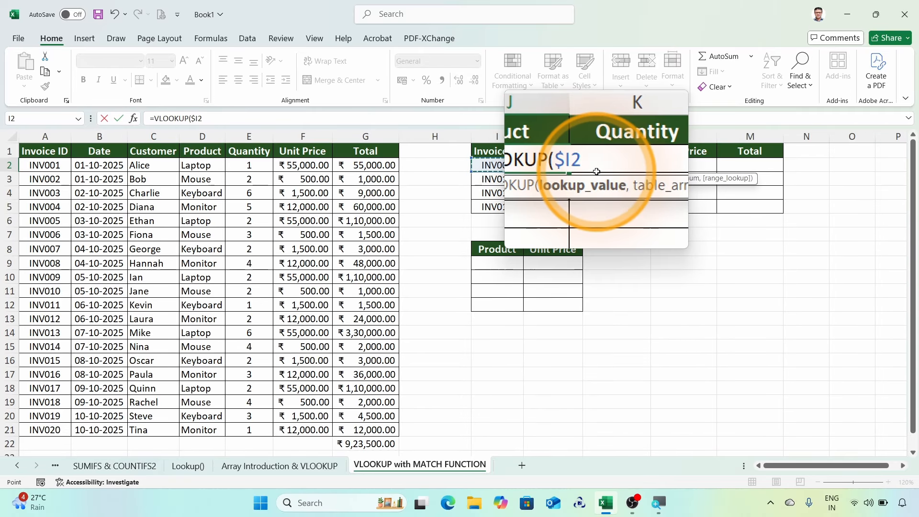
text(,)
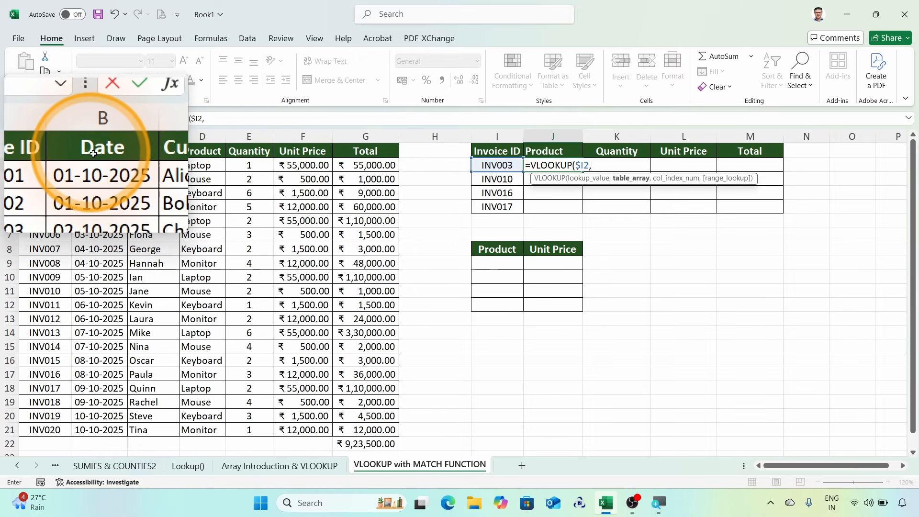
drag(41, 152, 375, 424)
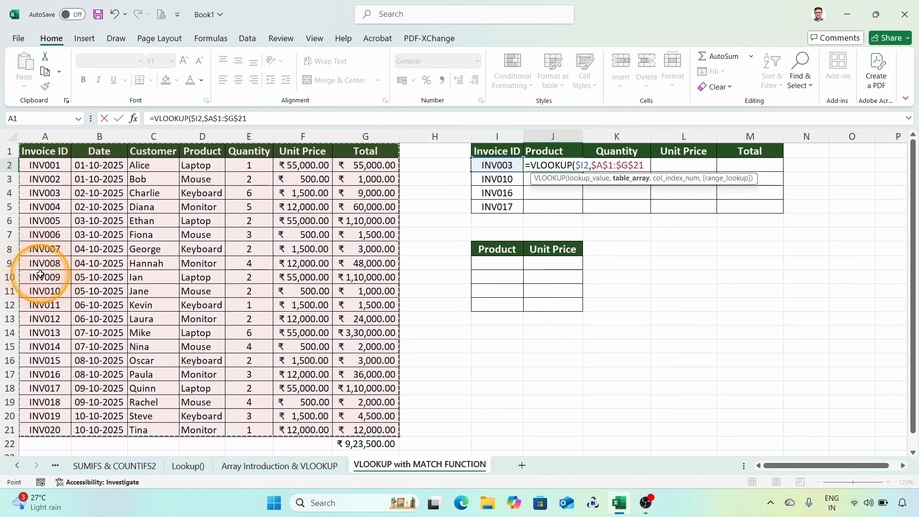
text(,)
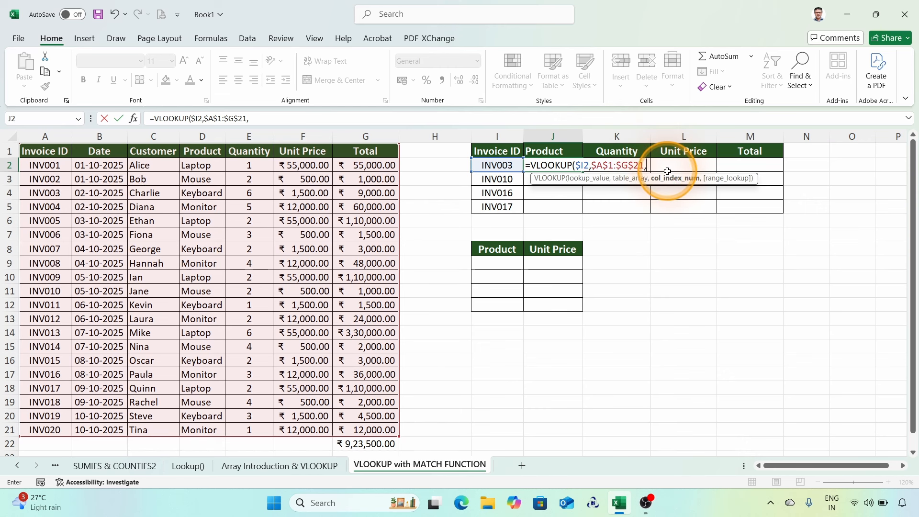
Nest a MATCH function as the VLOOKUP's column index, with the row-locked Product header J$1 as its lookup value
key(super+plus)
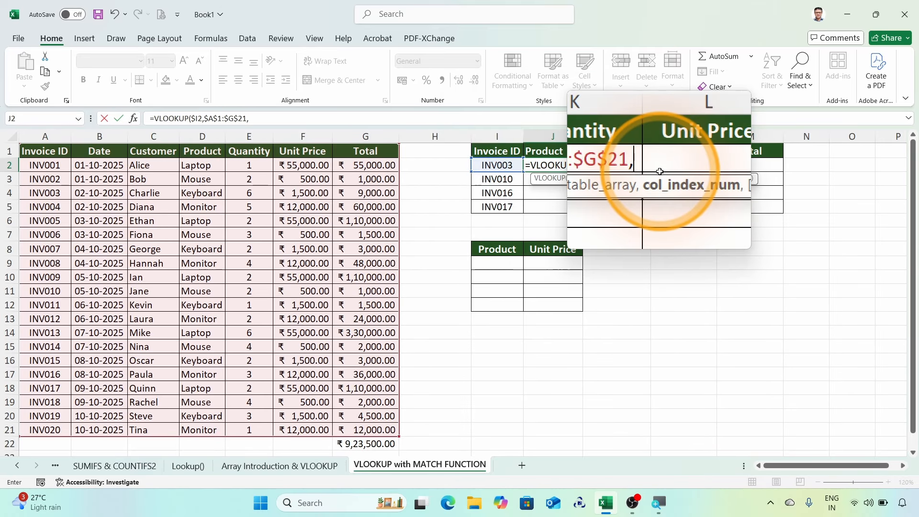
text(at)
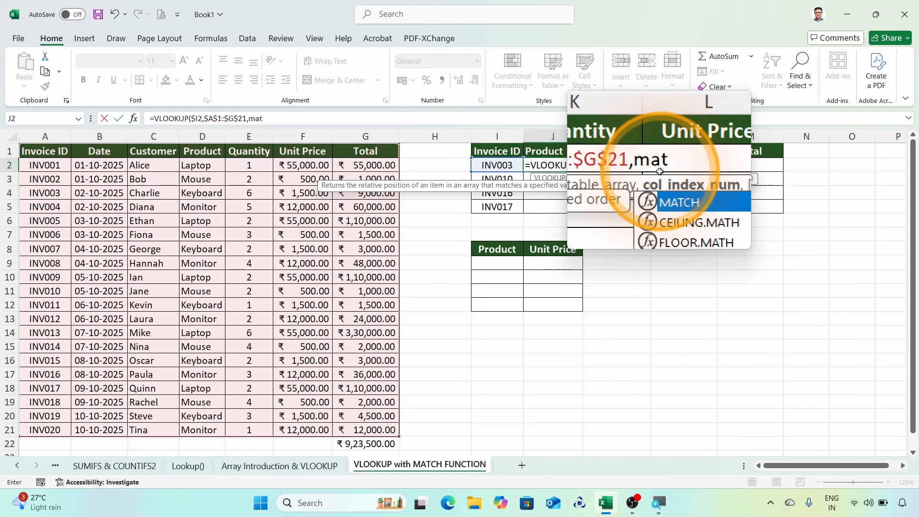
key(Tab)
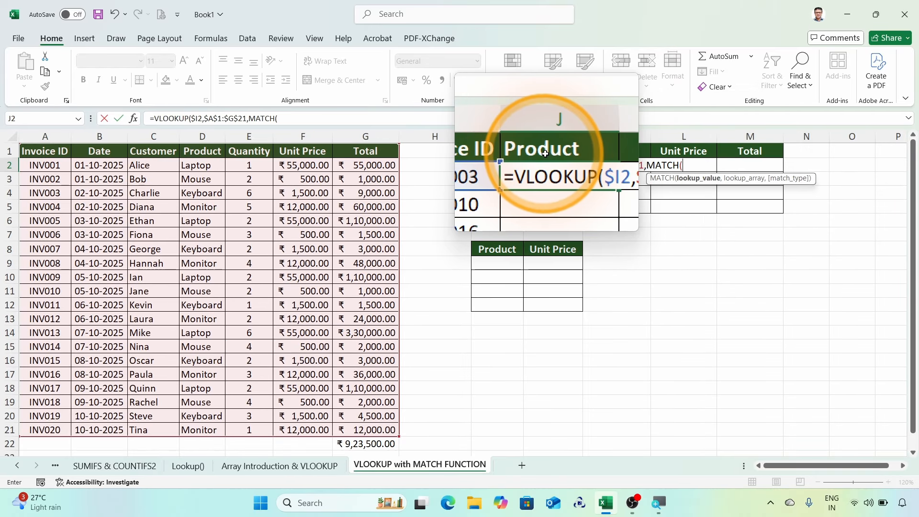
click(545, 153)
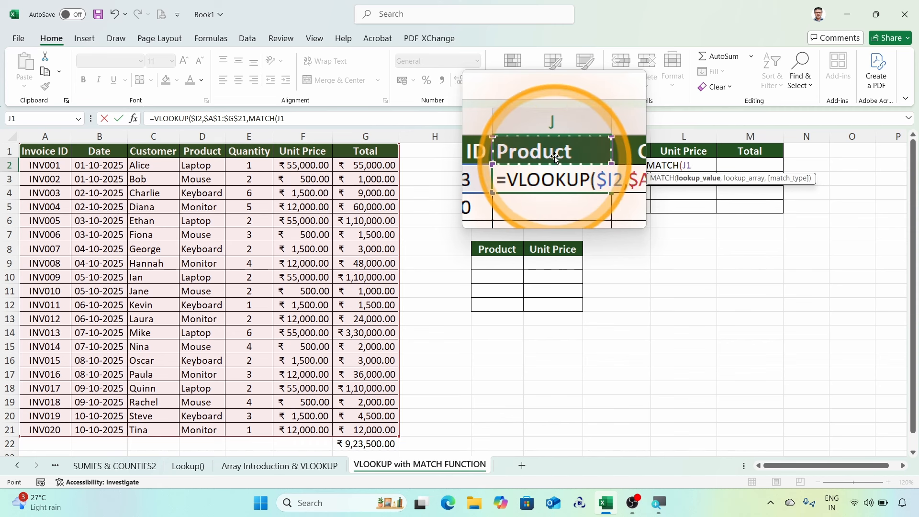
key(F4)
key(F4)
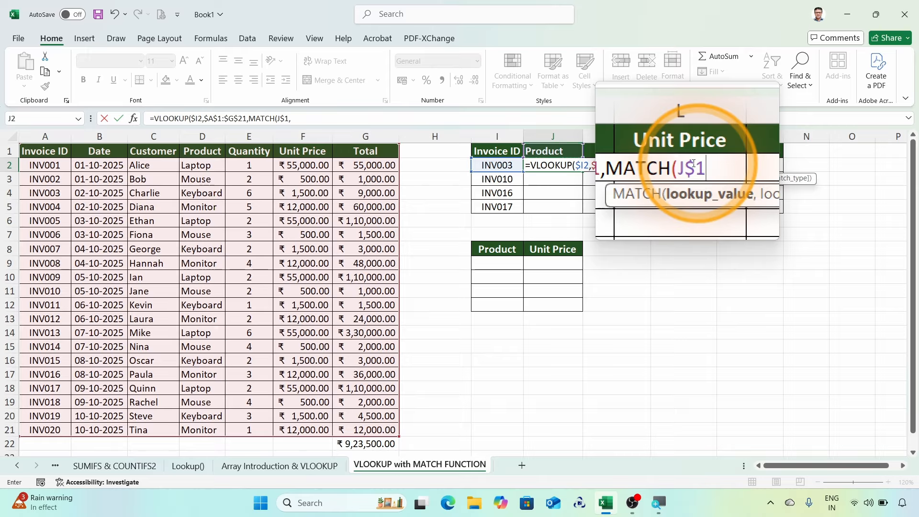
text(,)
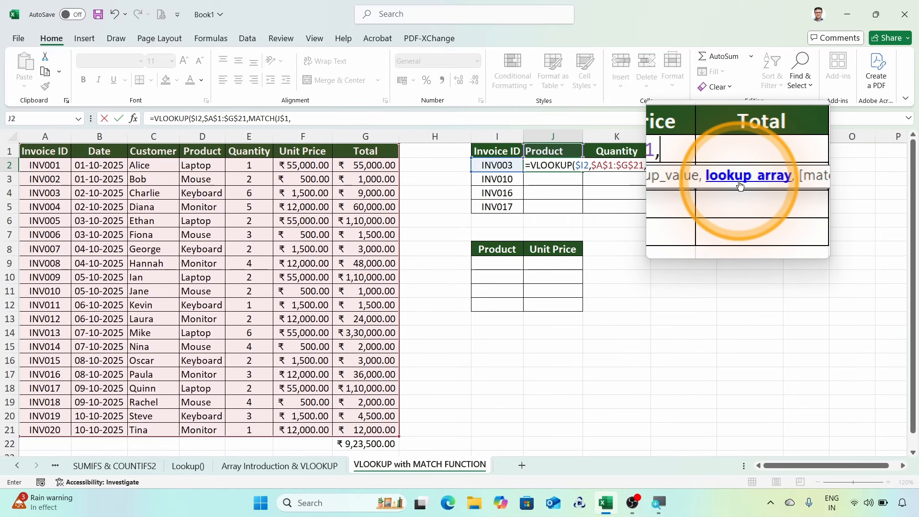
Finish the nested MATCH with lookup array $A$1:$G$1 and match type 0, and close its parenthesis
key(super+Escape)
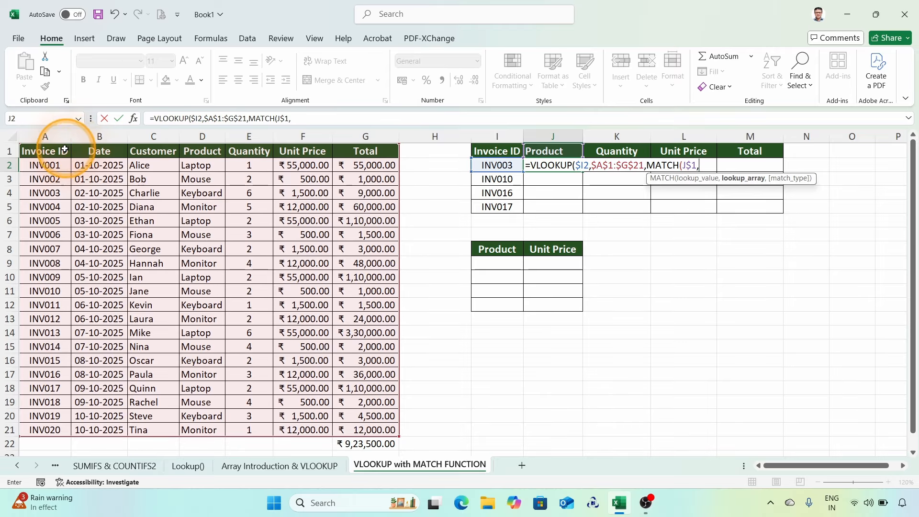
drag(38, 151, 358, 153)
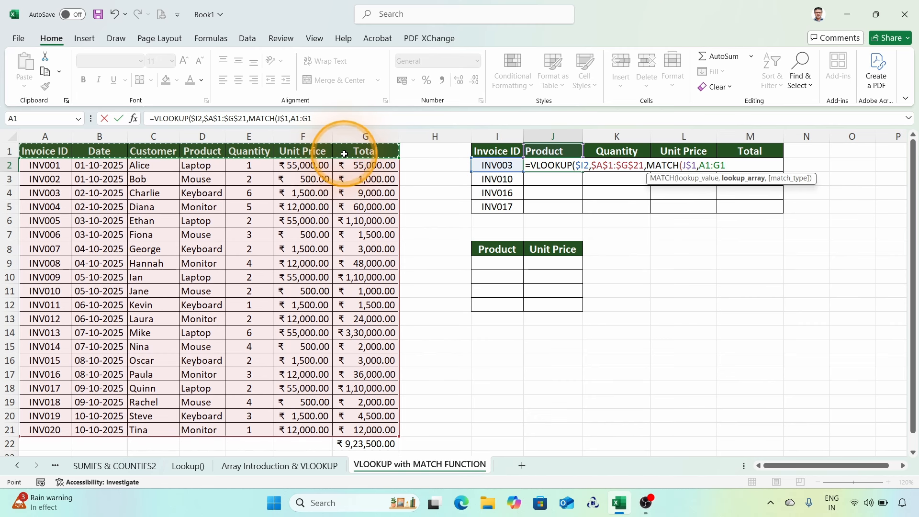
key(F4)
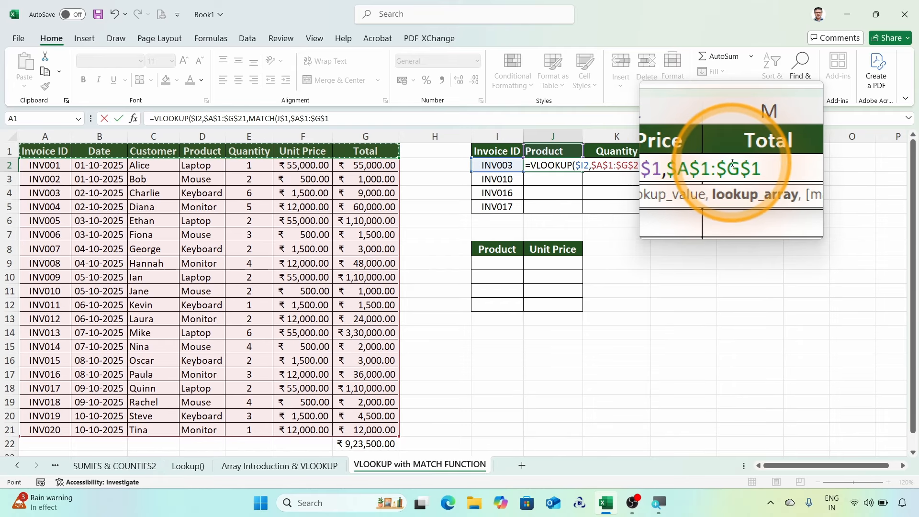
text(,)
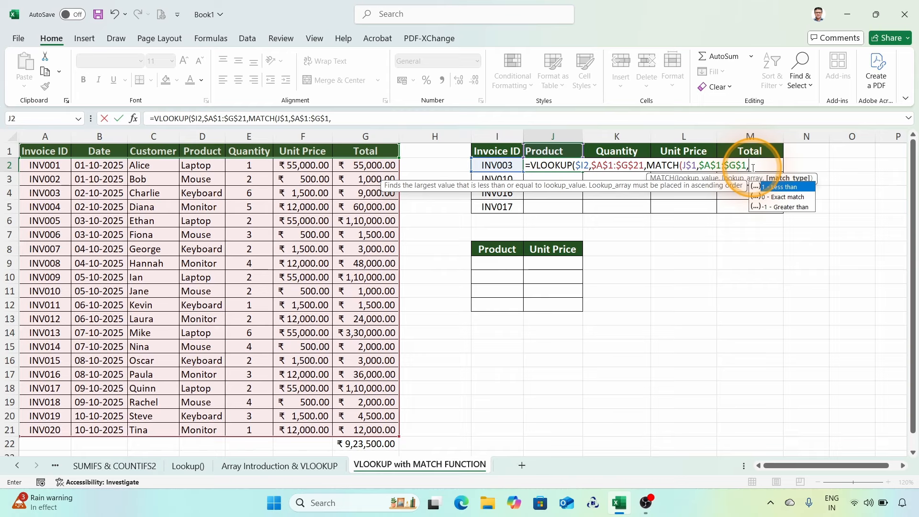
text(0)
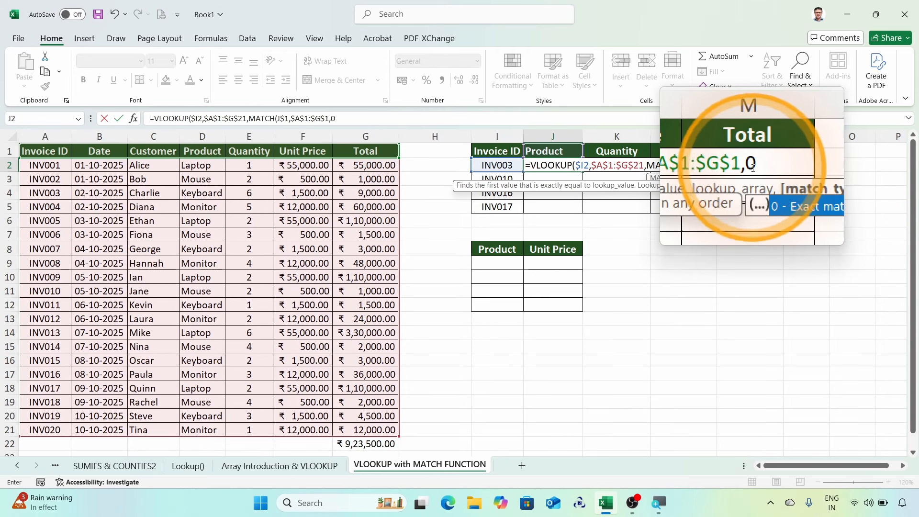
text())
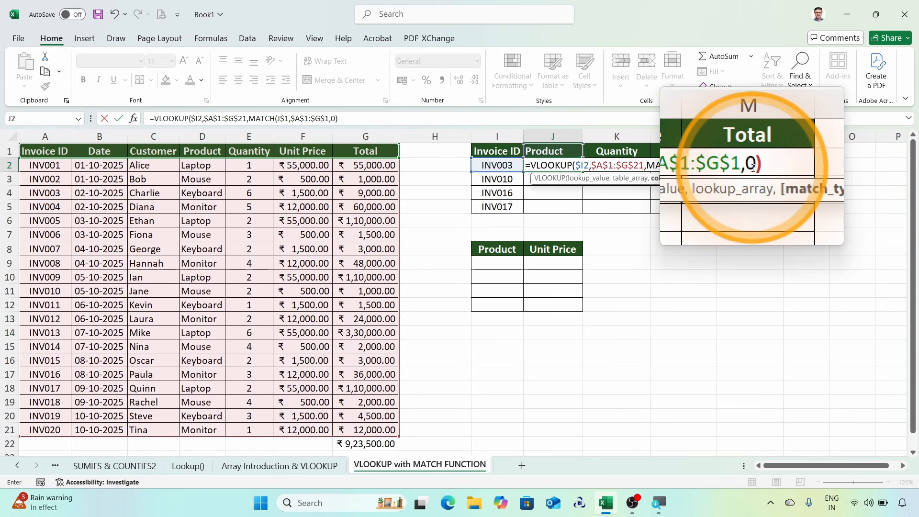